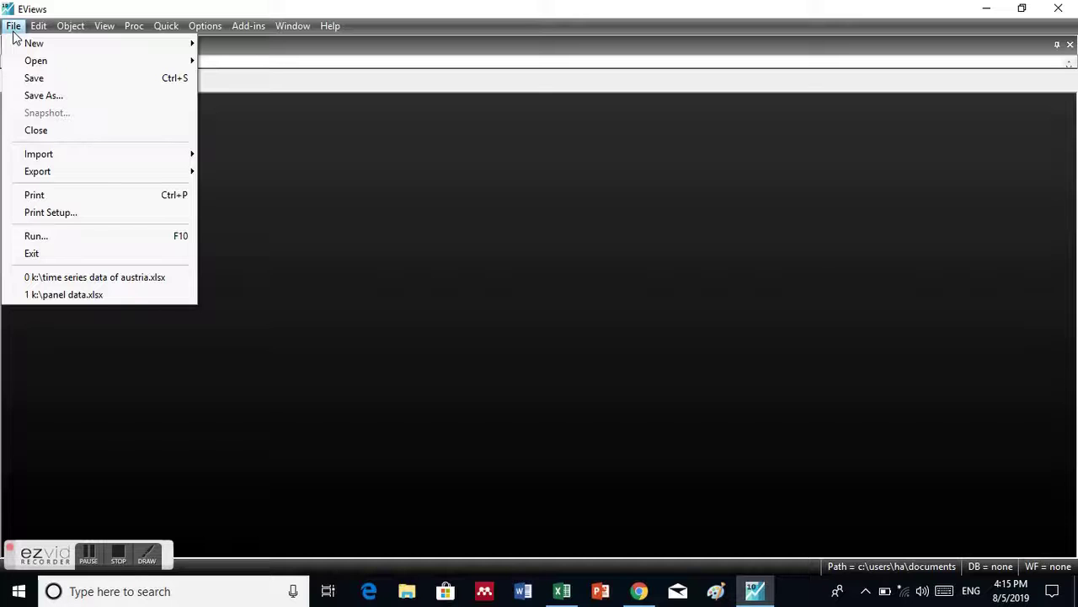
Create an annual workfile from 1990 to 2016 and open an Empty Group (Edit Series) spreadsheet
mouse_move(42, 50)
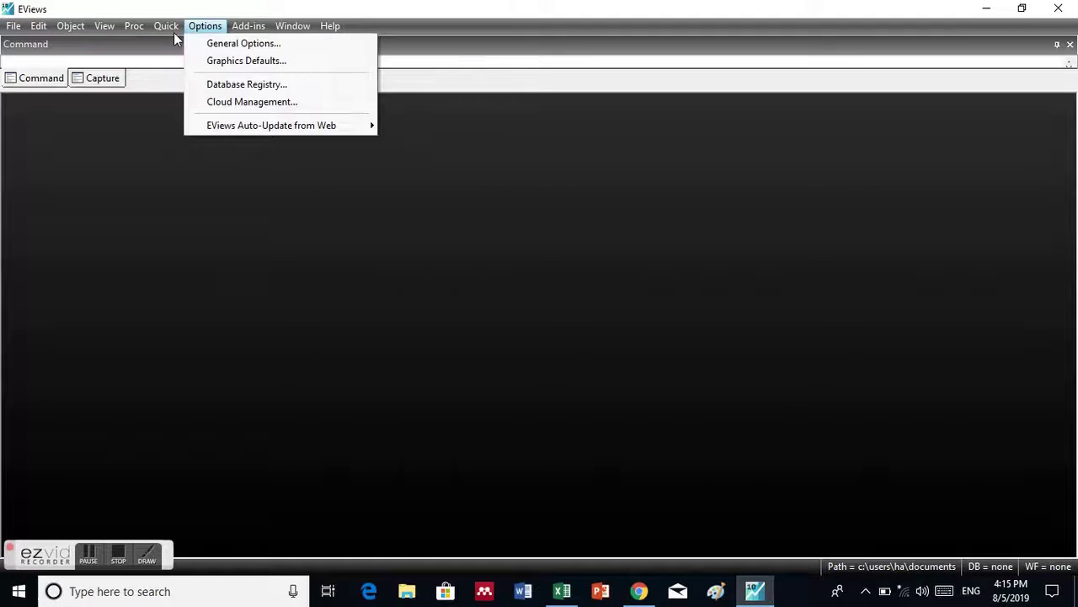
mouse_move(143, 45)
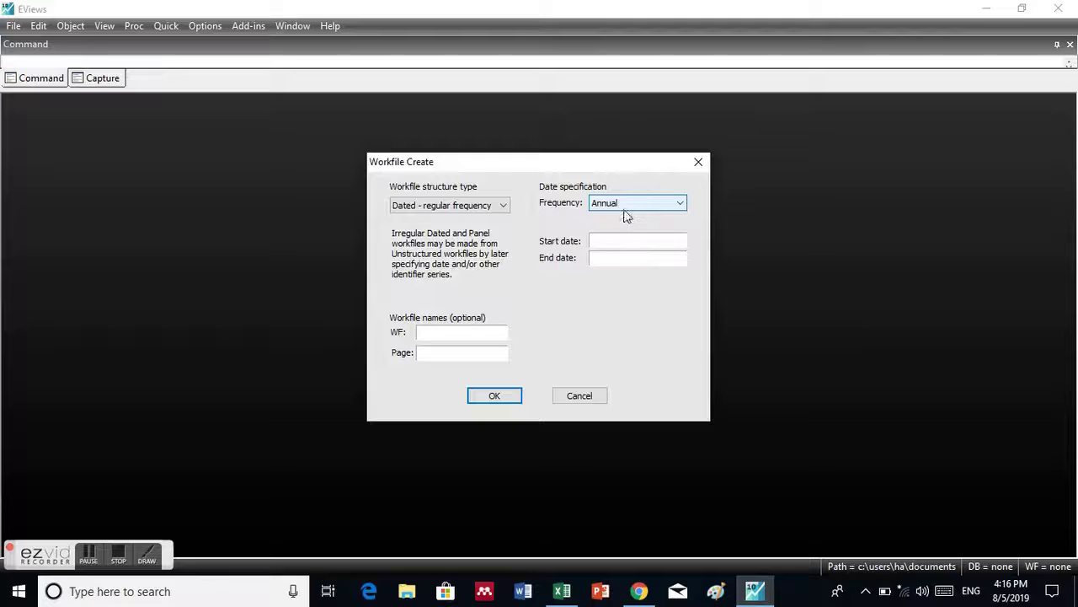
left_click(627, 242)
type("1990")
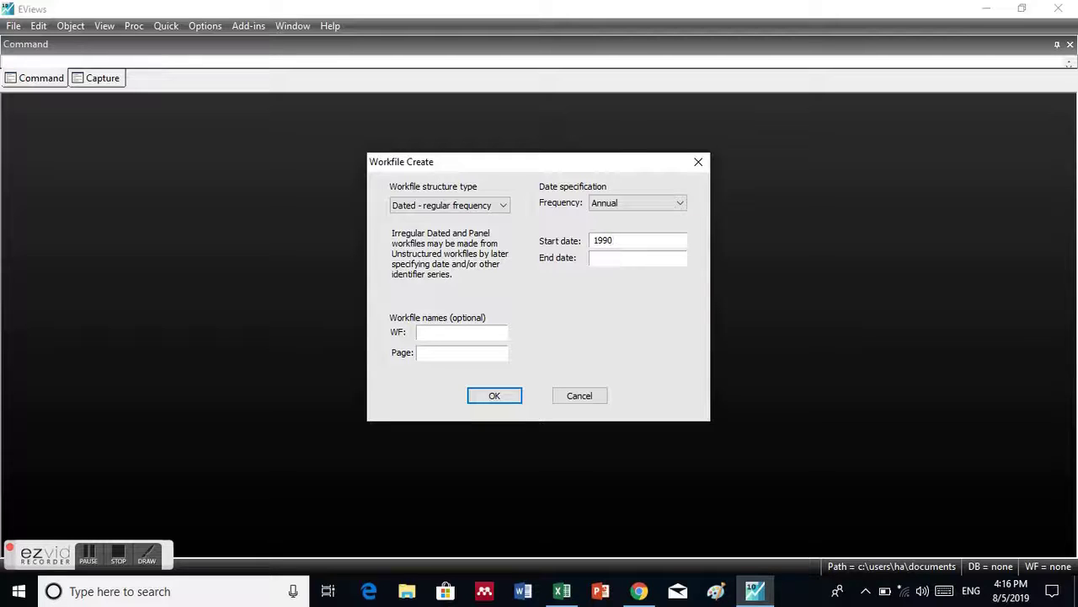
left_click(627, 262)
type("2016")
left_click(503, 399)
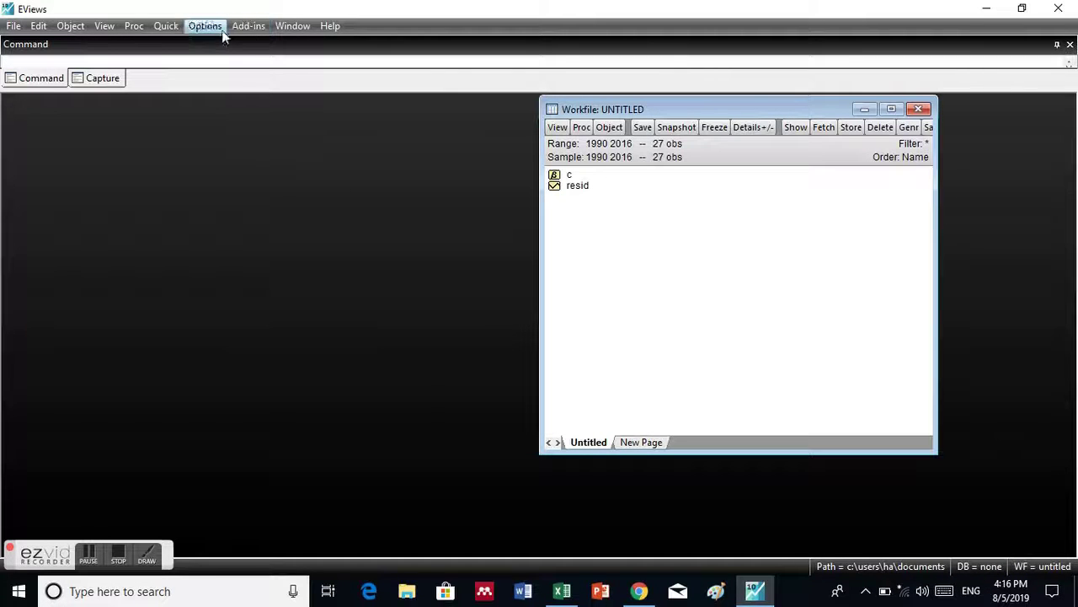
left_click(166, 27)
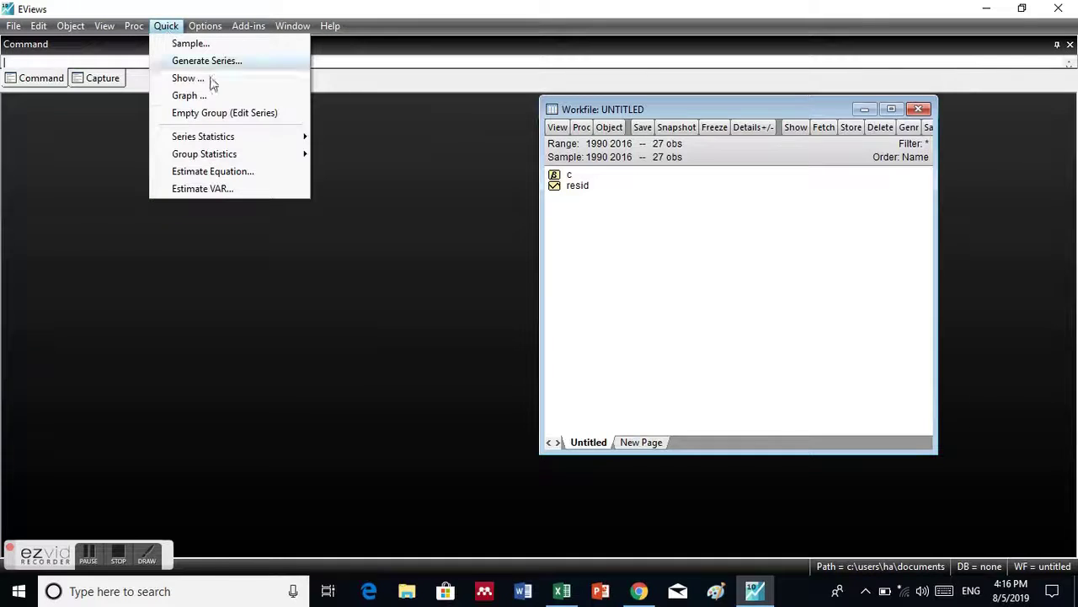
left_click(233, 115)
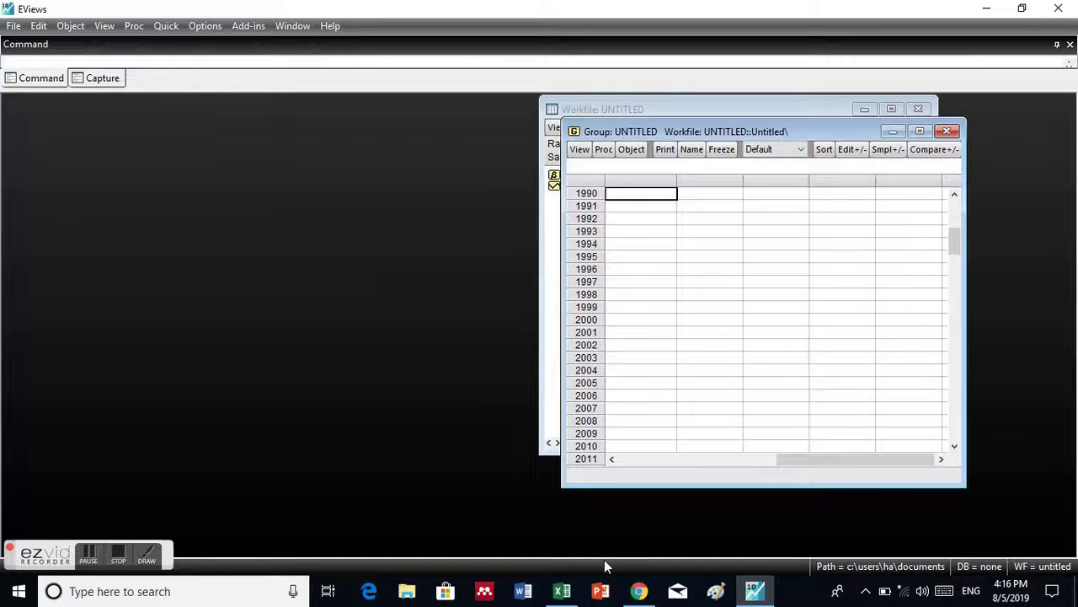
In the Austria workbook, select the table from the year header across to pop for 1990–2016
left_click(563, 593)
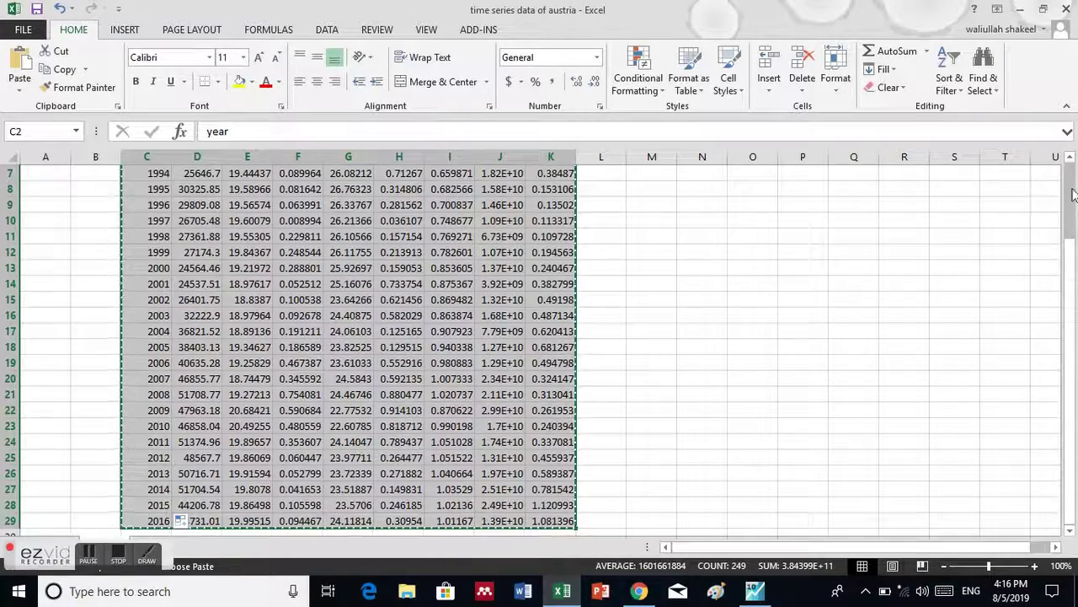
scroll(1072, 218, "up", 2)
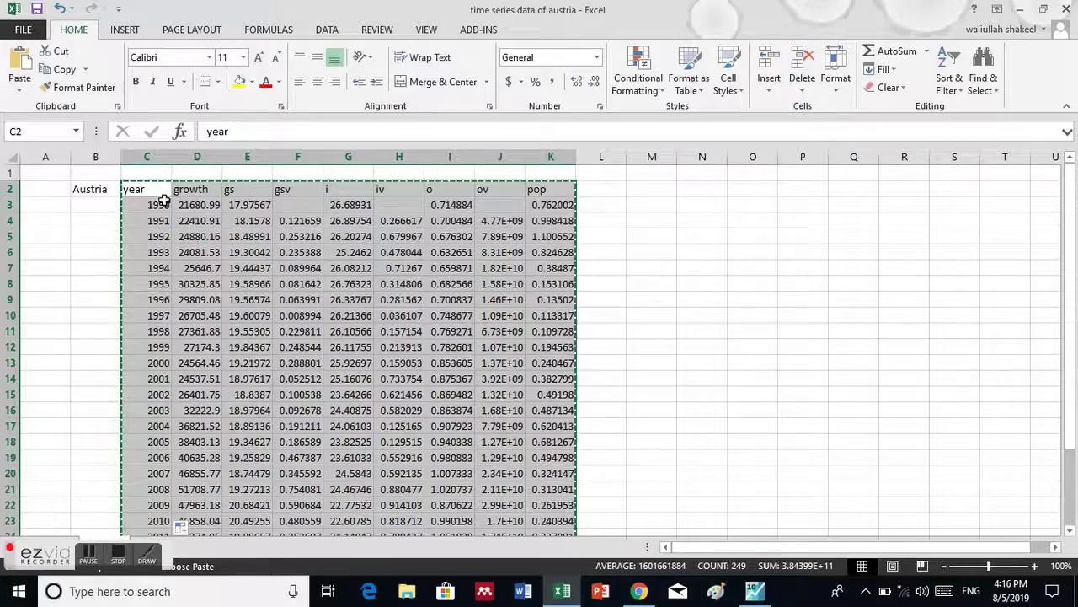
left_click_drag(151, 190, 176, 529)
key("ctrl+shift+Right")
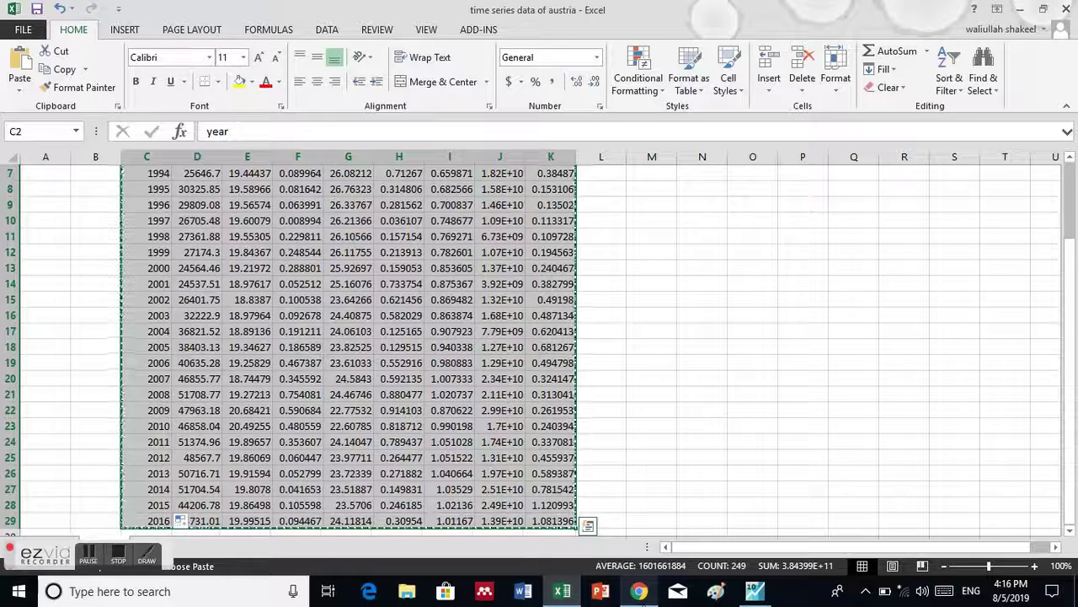
Paste the copied Excel columns into the group's top-left series-name cell
left_click(755, 591)
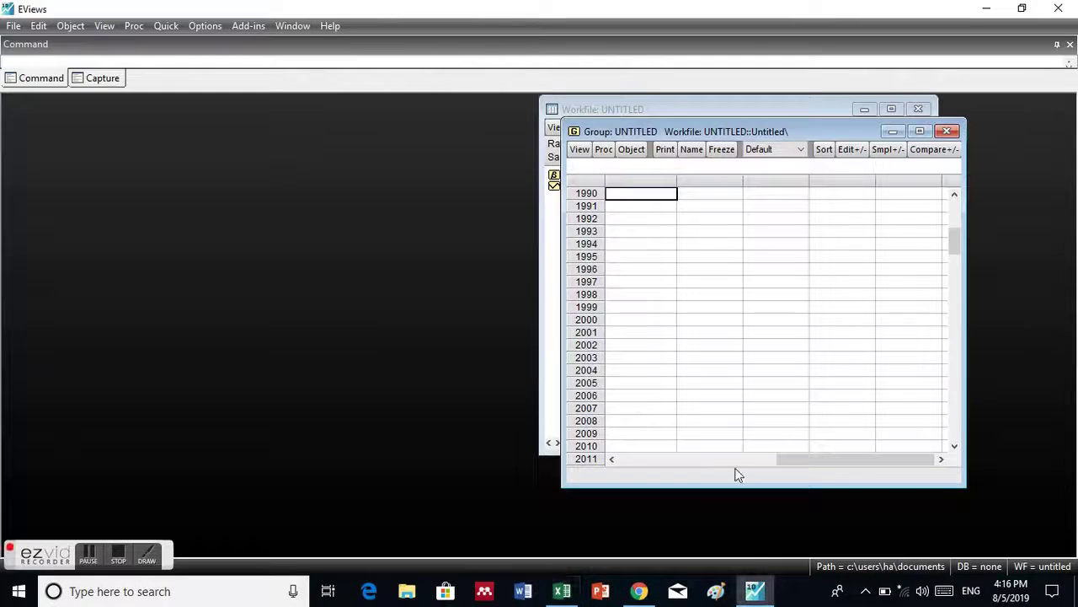
left_click(953, 207)
left_click(661, 195)
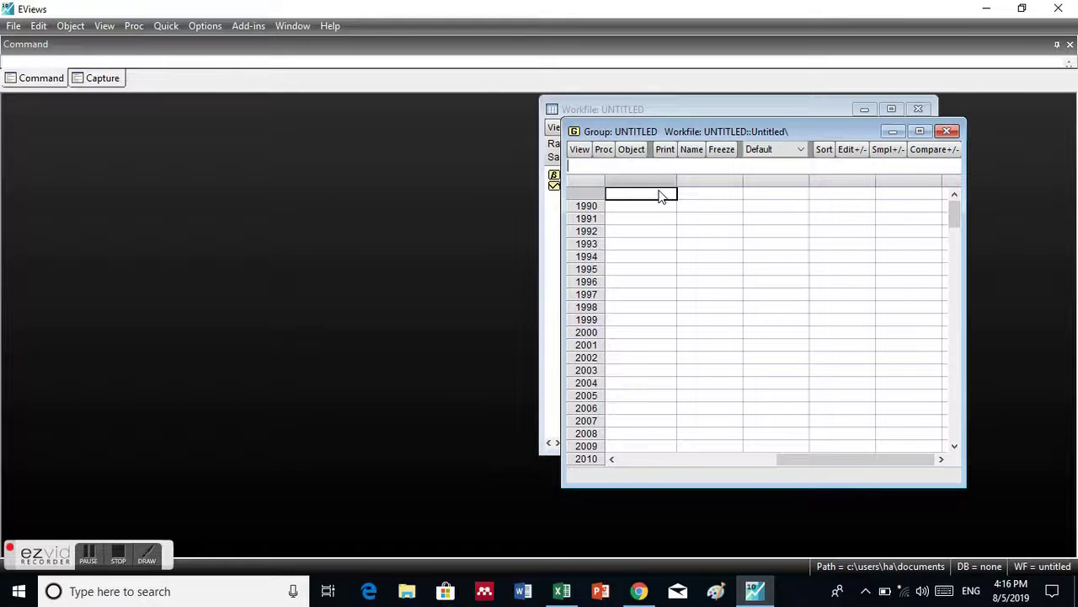
right_click(661, 195)
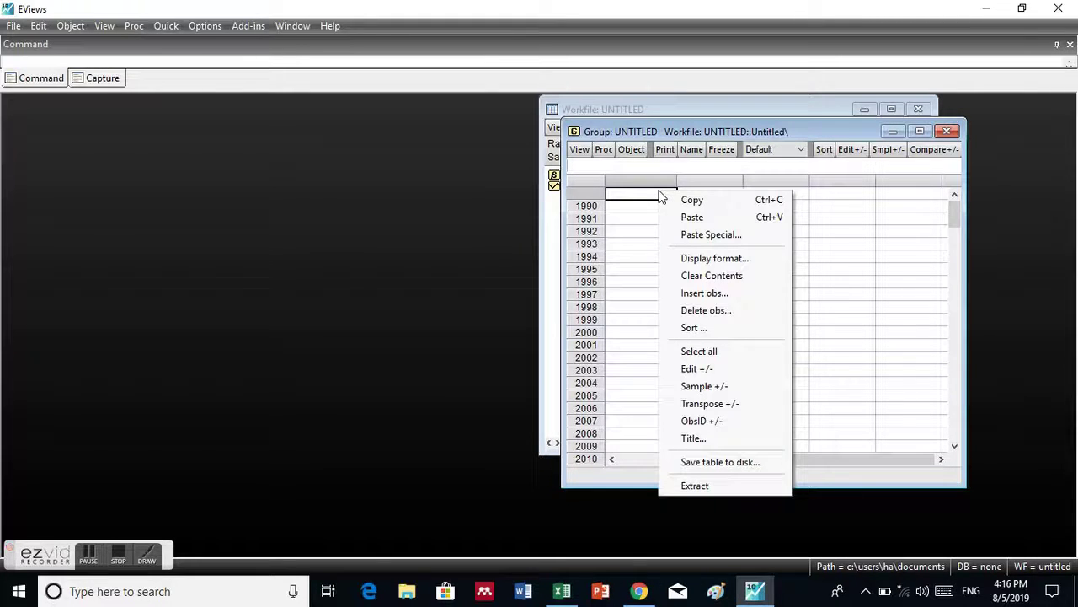
left_click(692, 217)
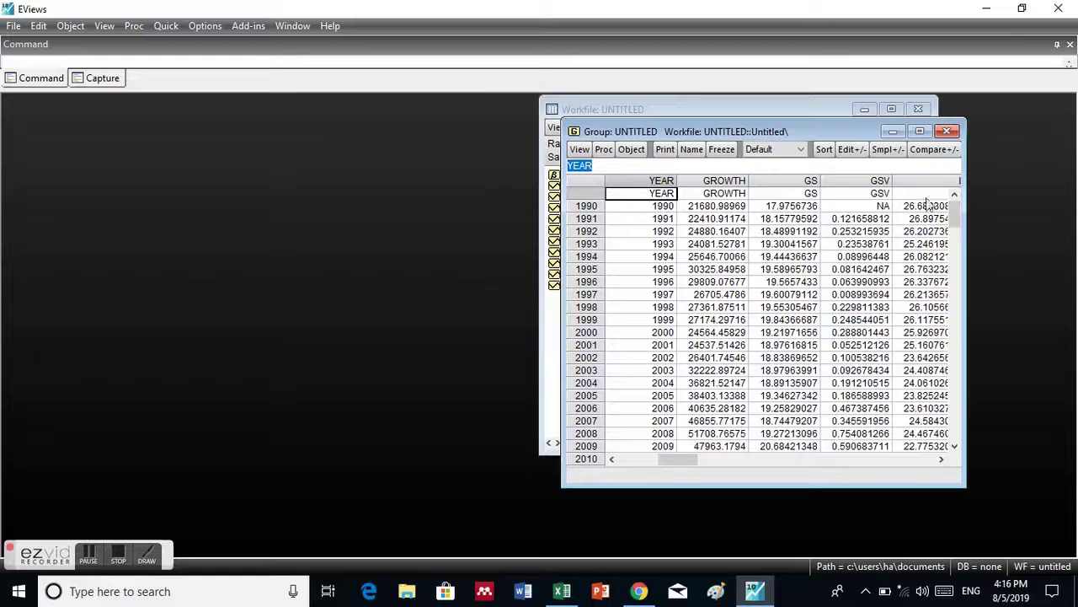
Check the pasted YEAR, GROWTH, GS, GSV series, then close the group window
mouse_move(953, 206)
left_mouse_down()
mouse_move(958, 341)
mouse_move(952, 427)
mouse_move(941, 434)
mouse_move(955, 202)
left_mouse_up()
left_click_drag(676, 462, 403, 516)
left_click(953, 132)
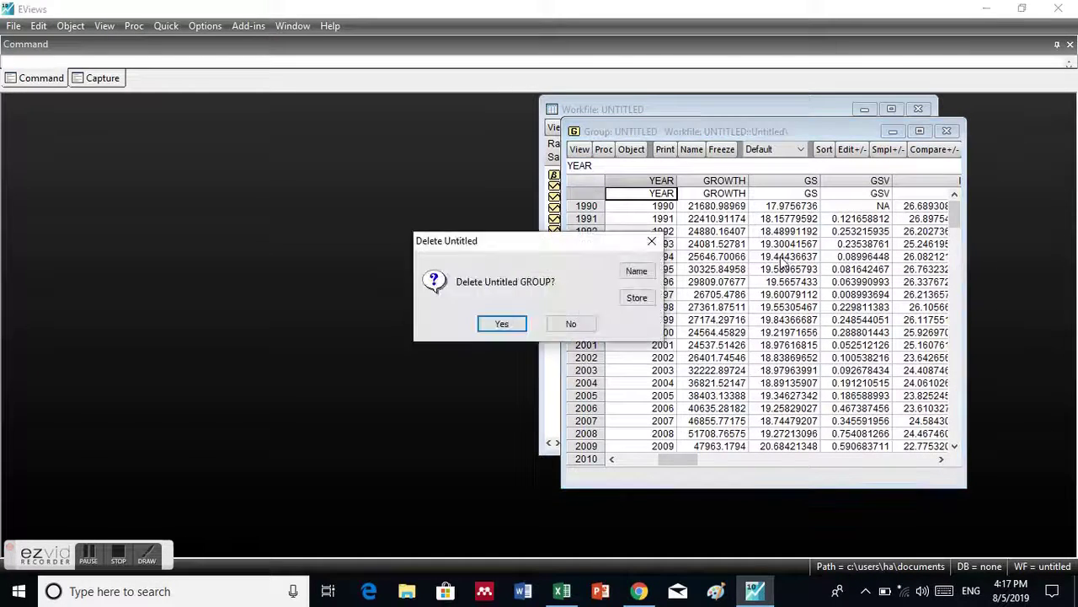
Delete the untitled group, review the growth series, and close the 1990–2016 workfile without saving
left_click(501, 328)
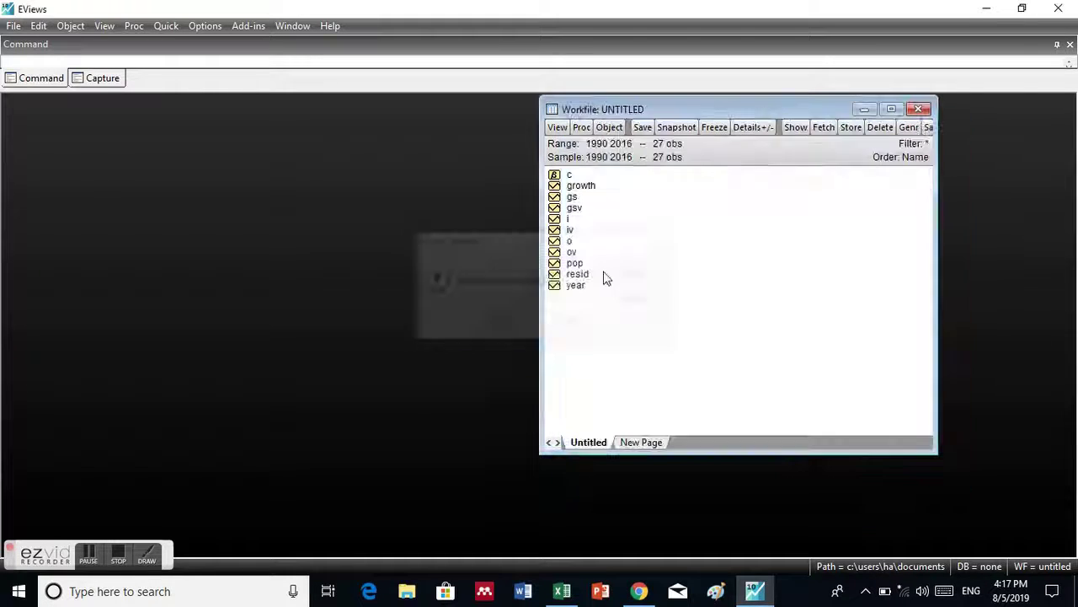
double_click(578, 187)
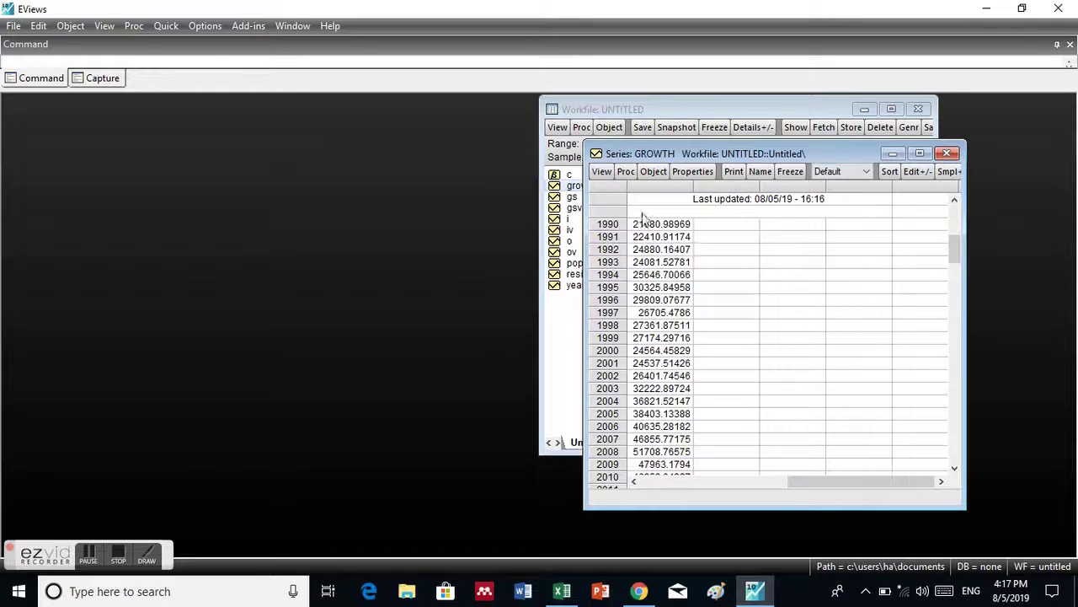
left_click_drag(953, 246, 937, 455)
scroll(940, 415, "up", 3)
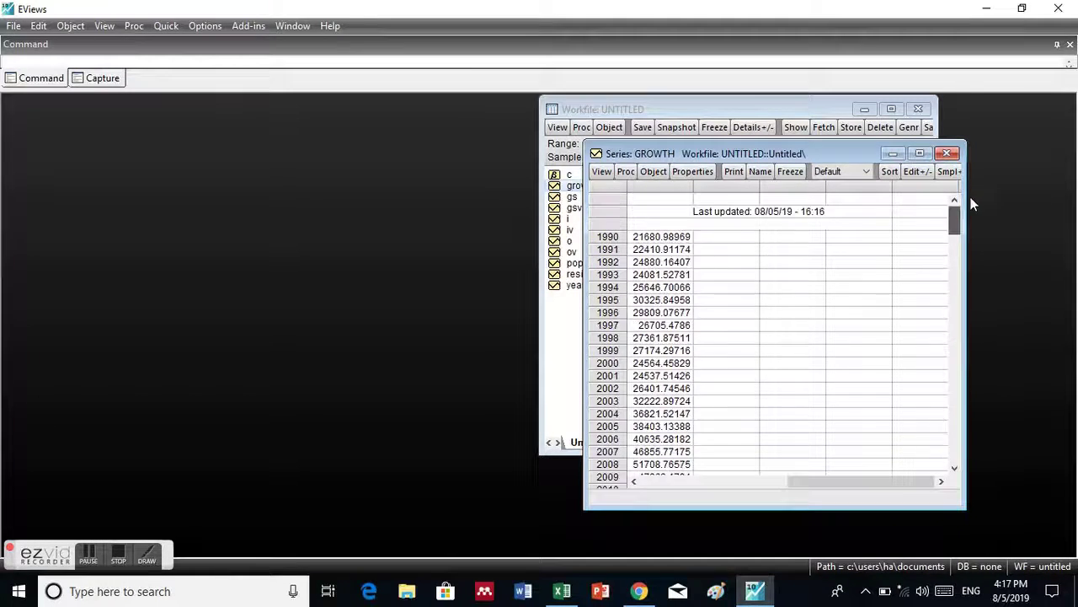
left_click(946, 152)
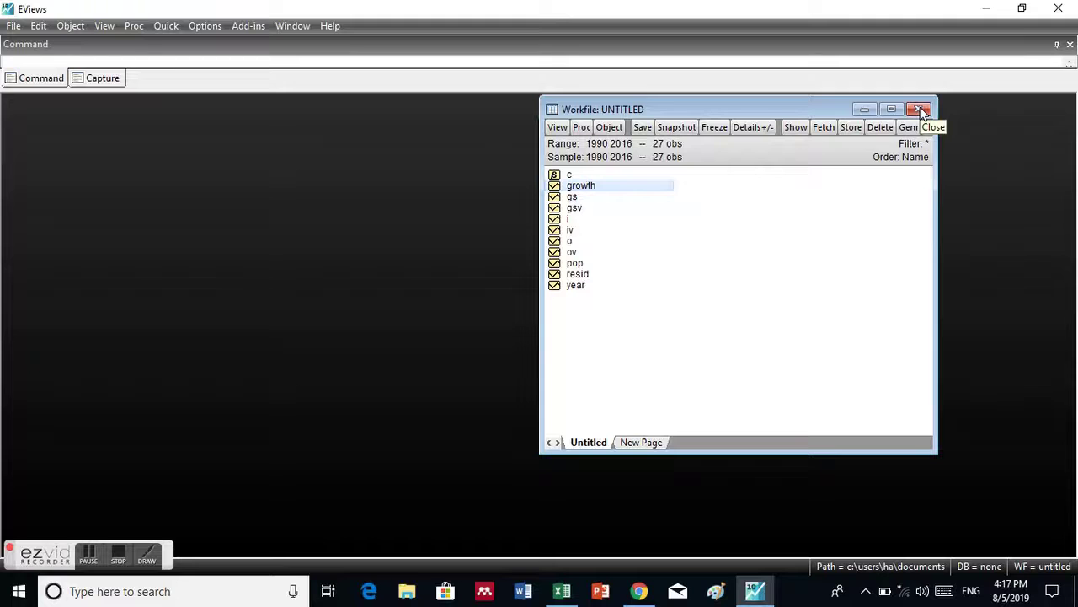
left_click(921, 110)
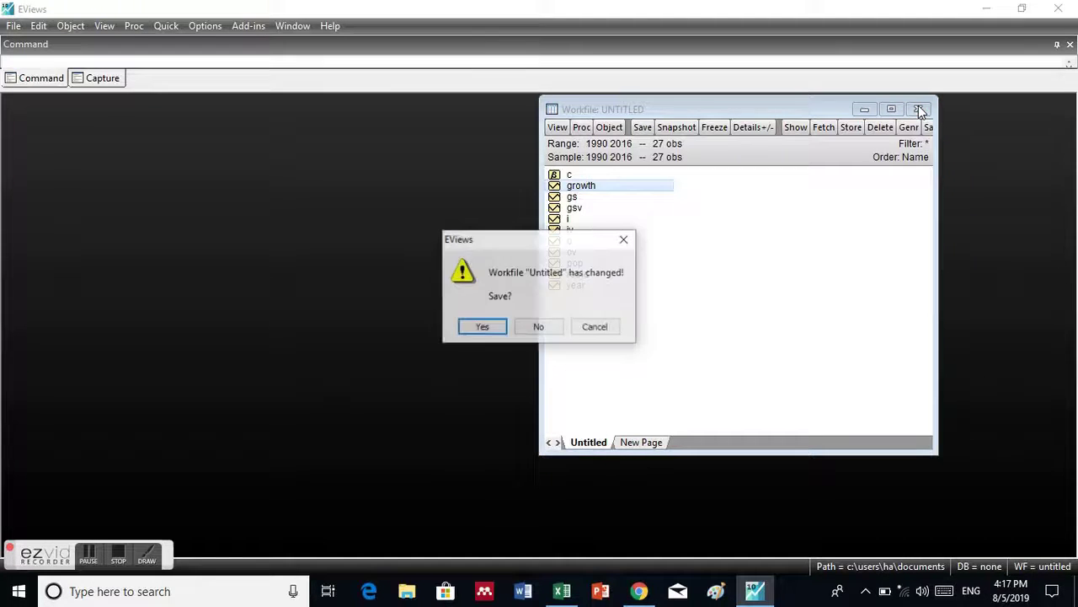
left_click(539, 334)
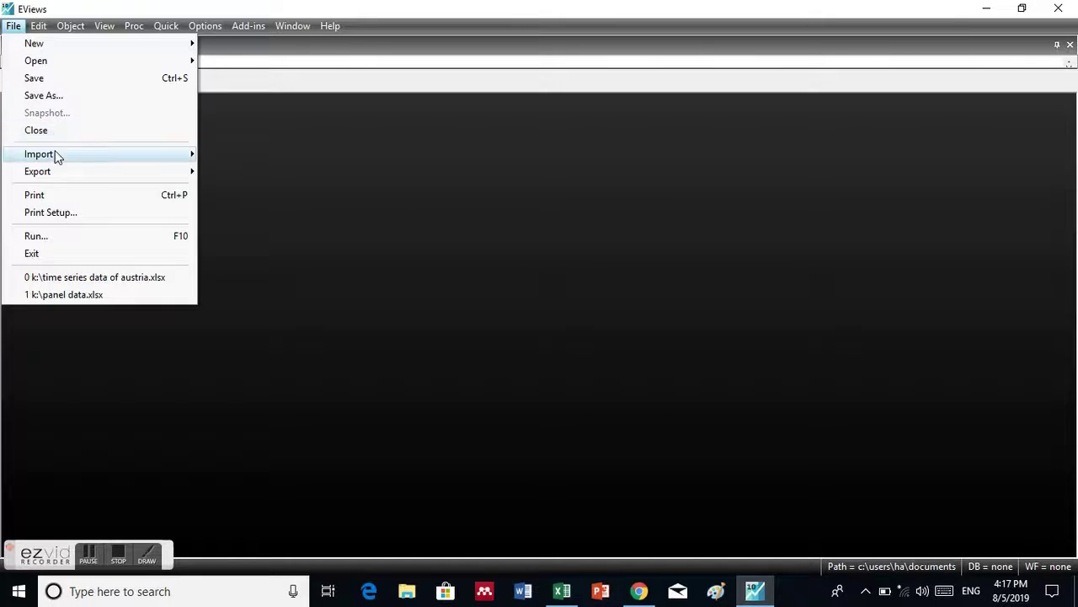
Import the 'time series data of austria' workbook from drive K through File > Import
mouse_move(55, 154)
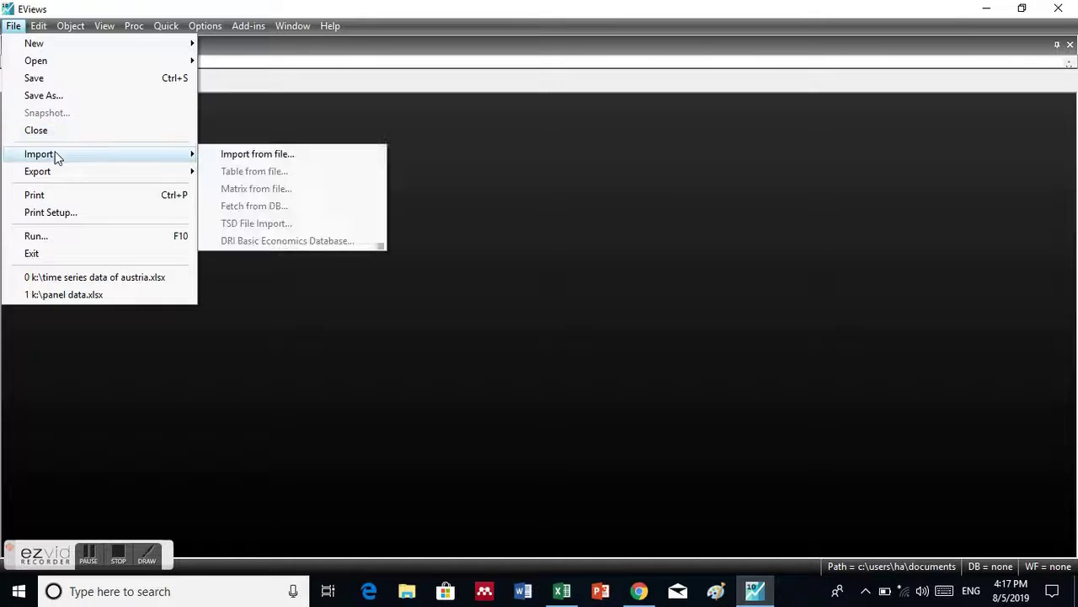
left_click(222, 160)
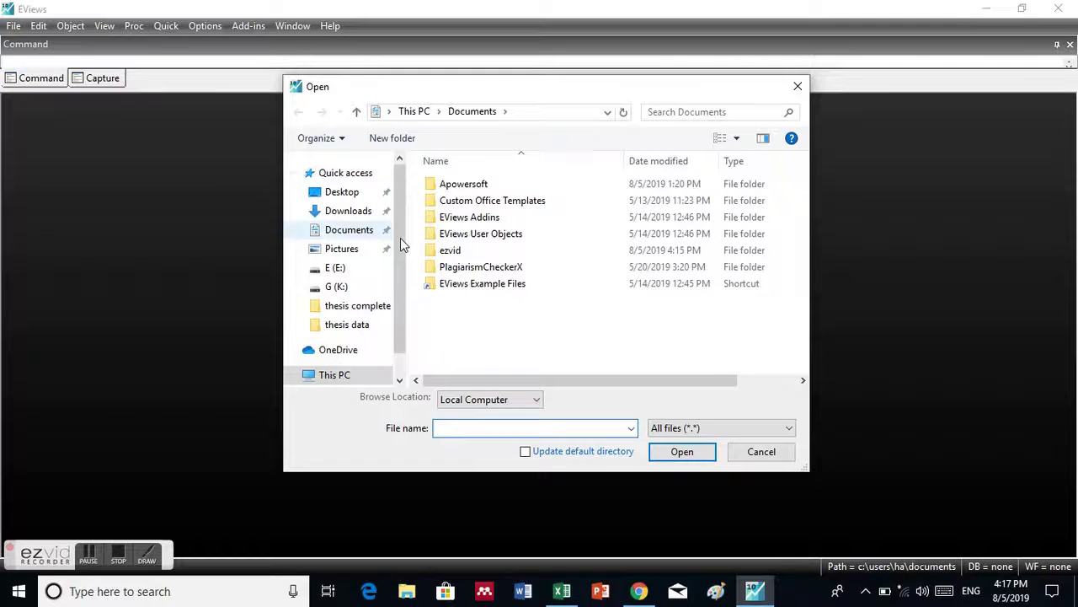
left_click(354, 291)
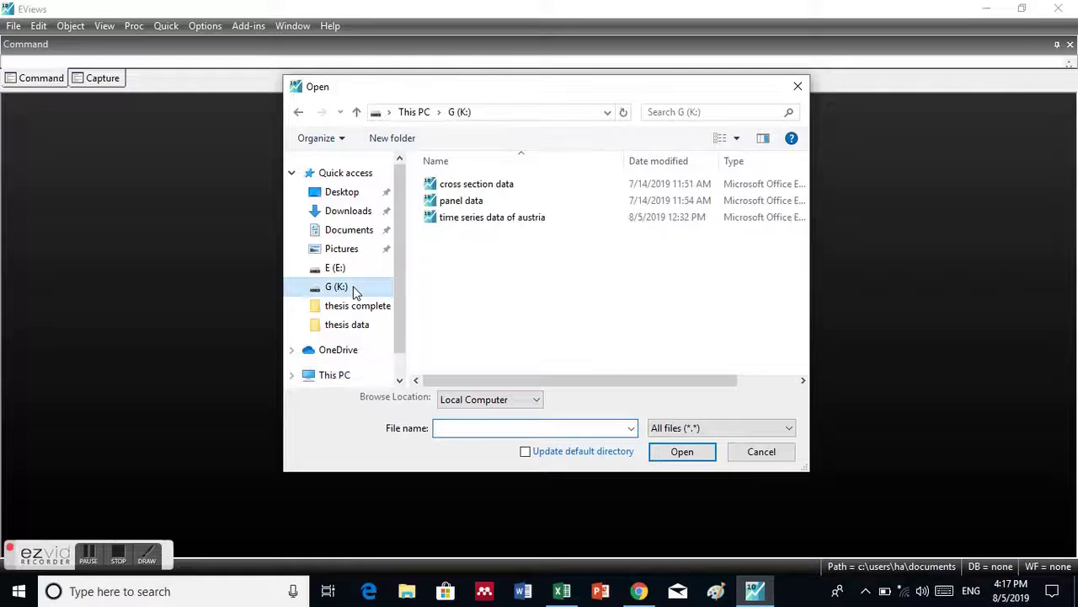
left_click(504, 224)
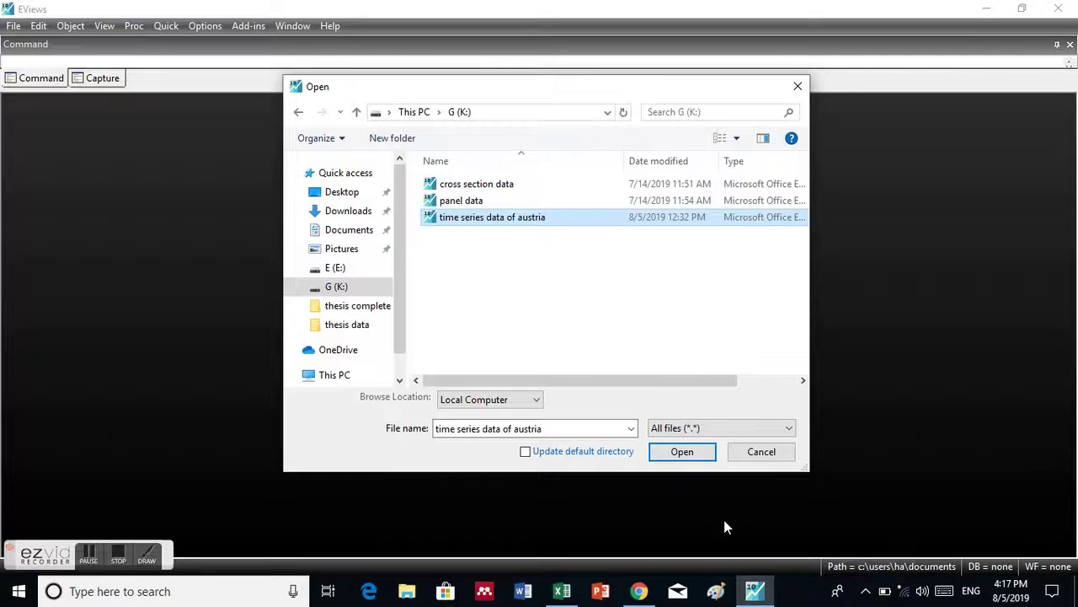
left_click(689, 452)
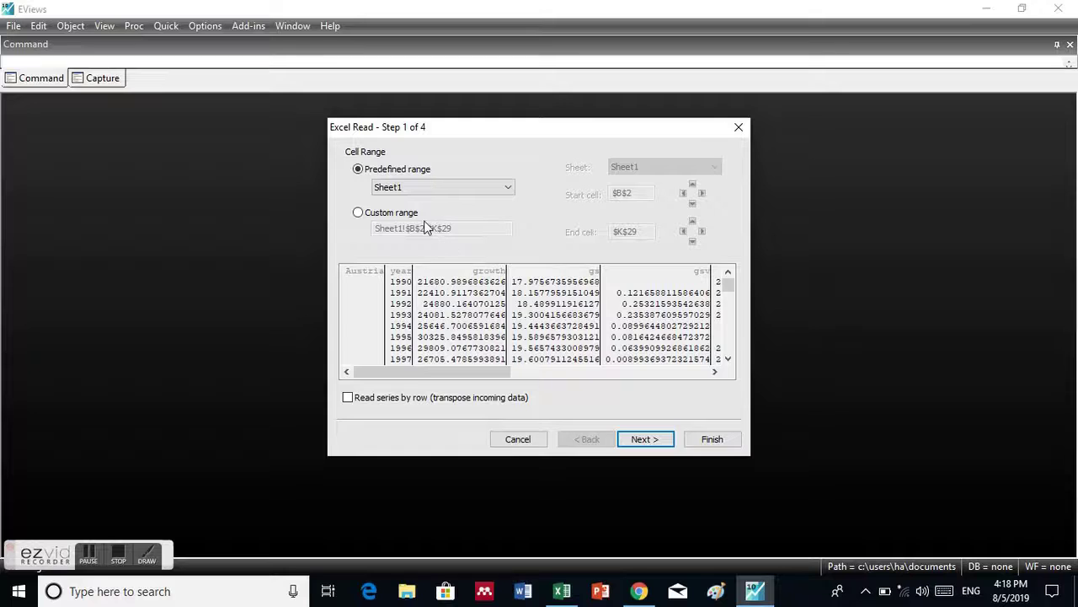
Set a custom import range Sheet1!$C$2:$K$29 and advance to the column settings step
left_click(377, 220)
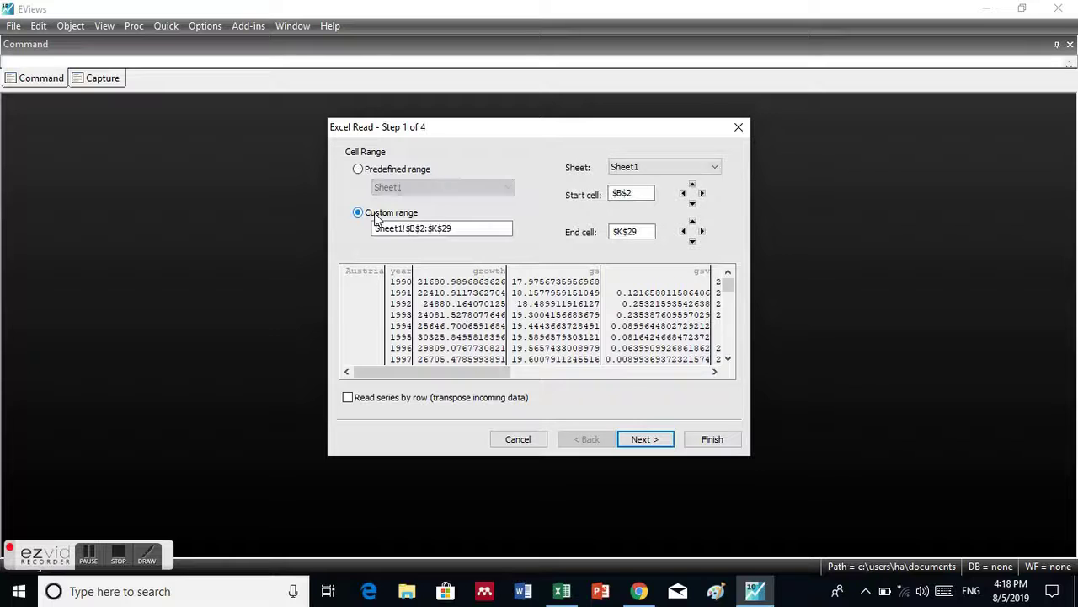
left_click(622, 193)
key("BackSpace")
type("C")
left_click(654, 445)
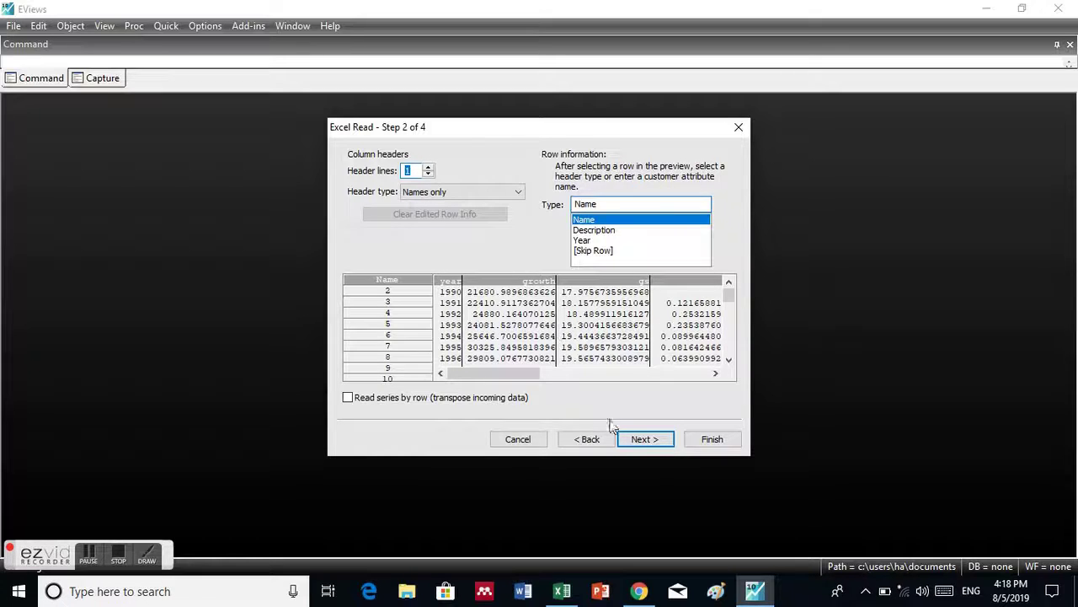
left_click(647, 444)
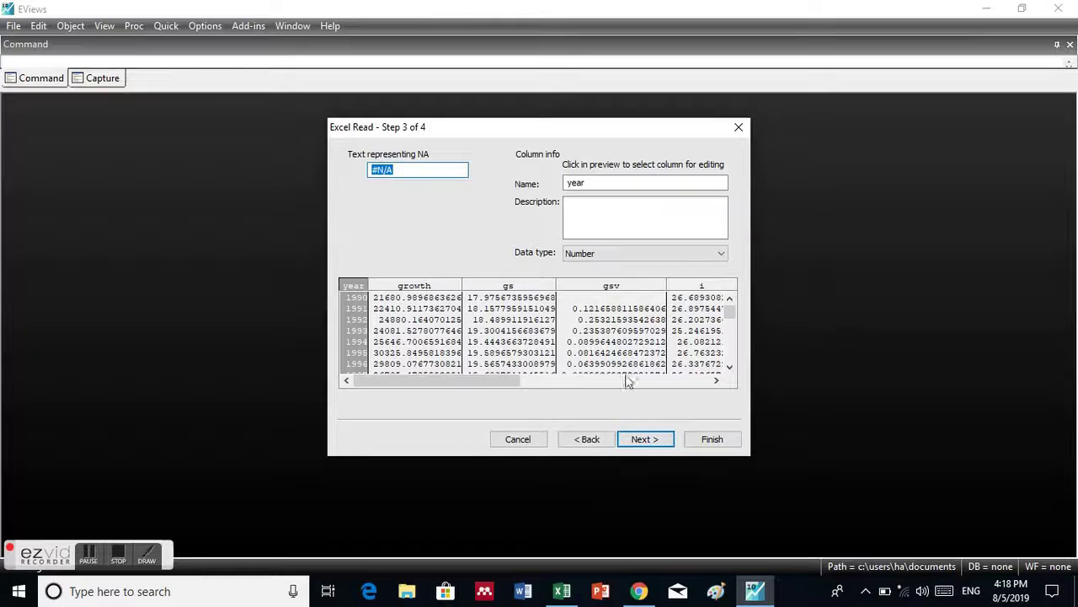
Set the workfile structure to dated, specified by the year date series, and finish the import
left_click(646, 442)
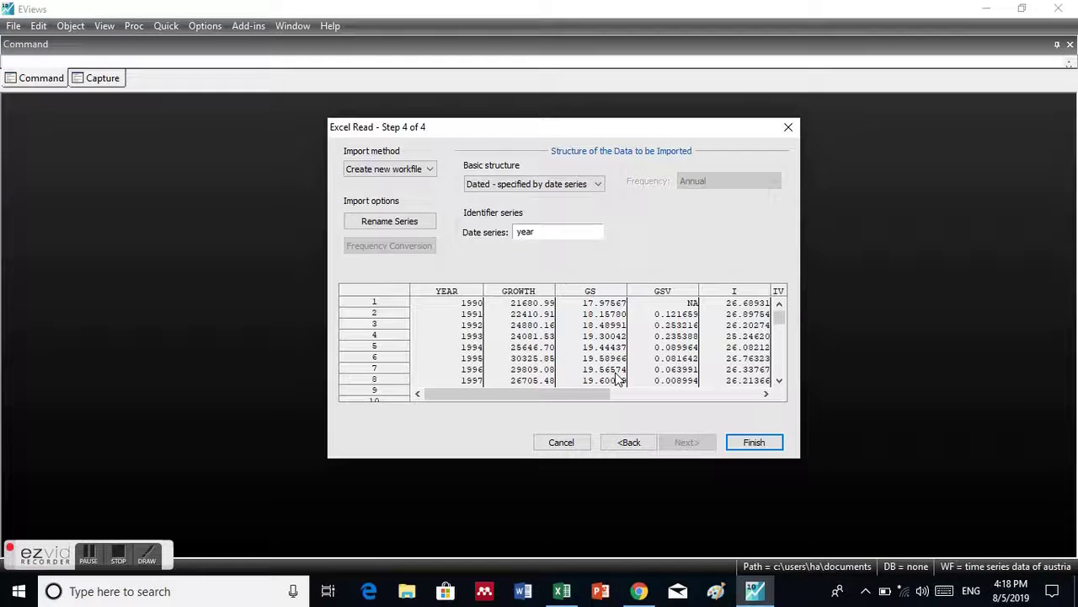
left_click(537, 188)
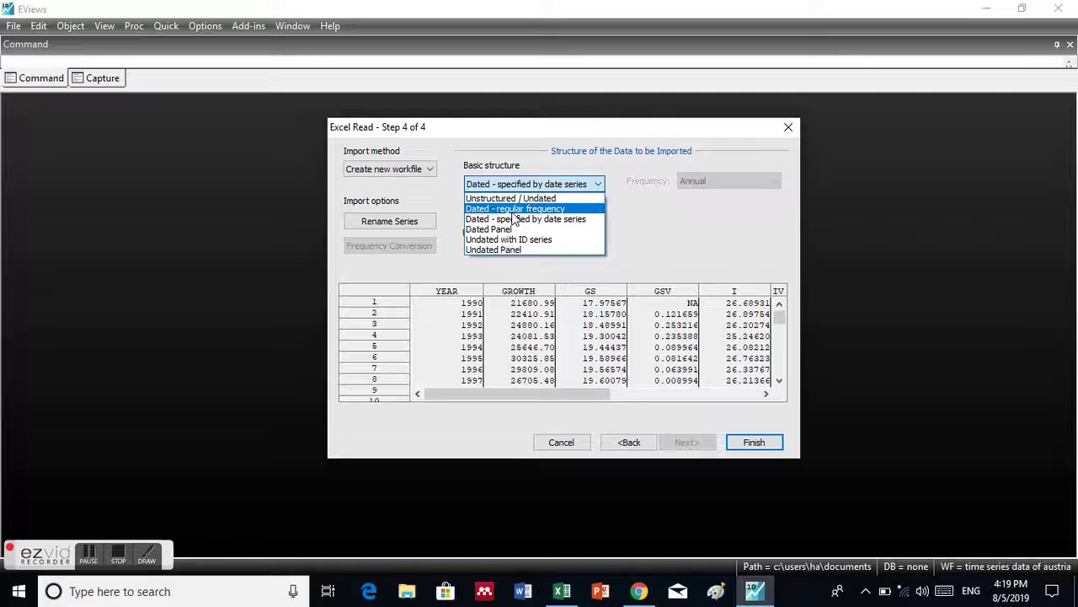
left_click(512, 210)
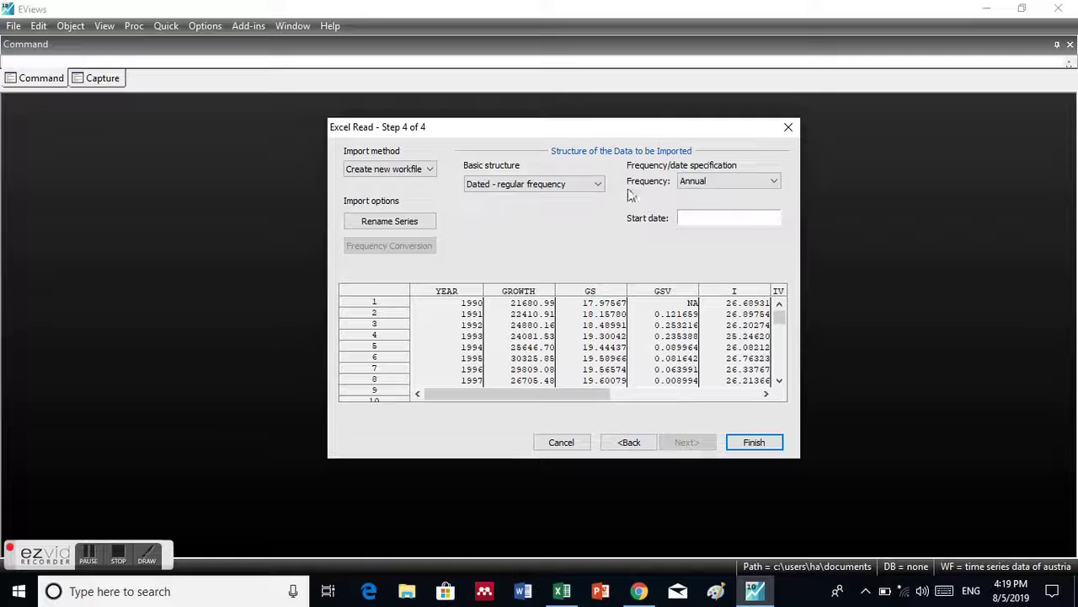
left_click(742, 220)
type("1990")
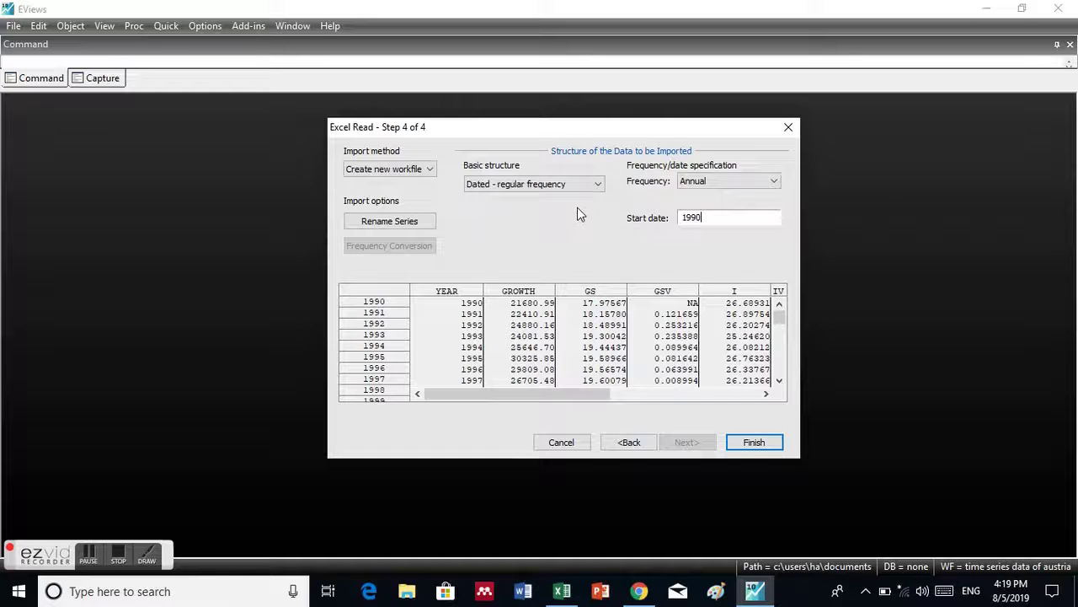
left_click(566, 189)
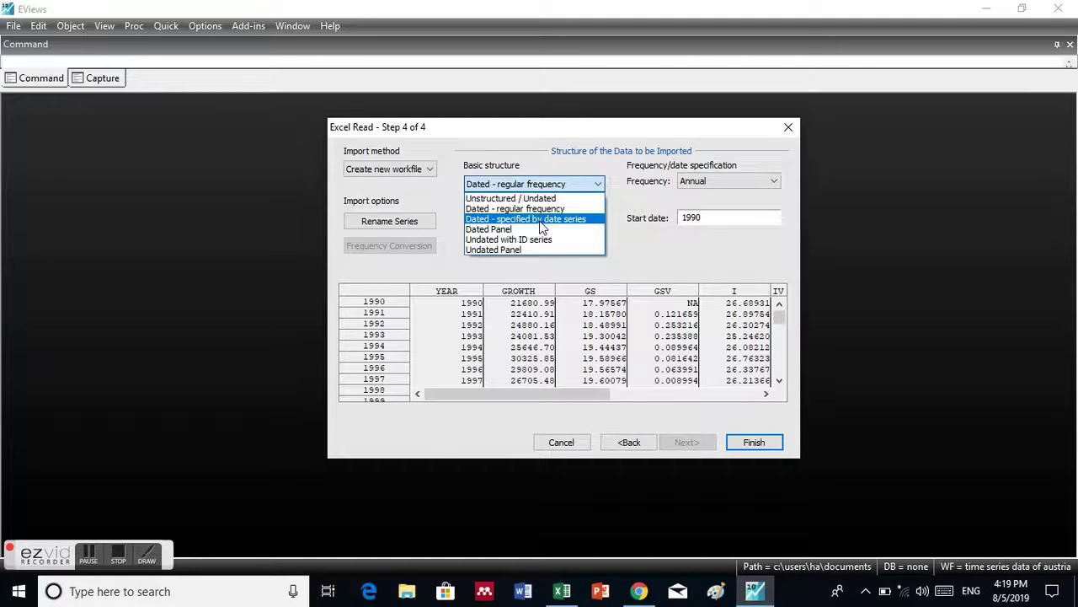
left_click(540, 226)
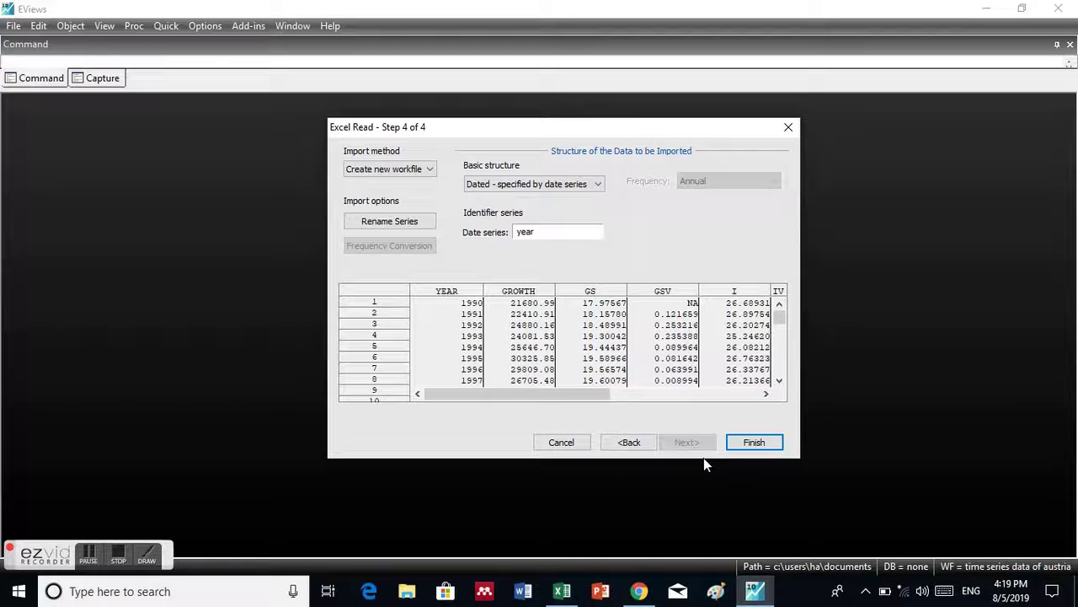
left_click(768, 444)
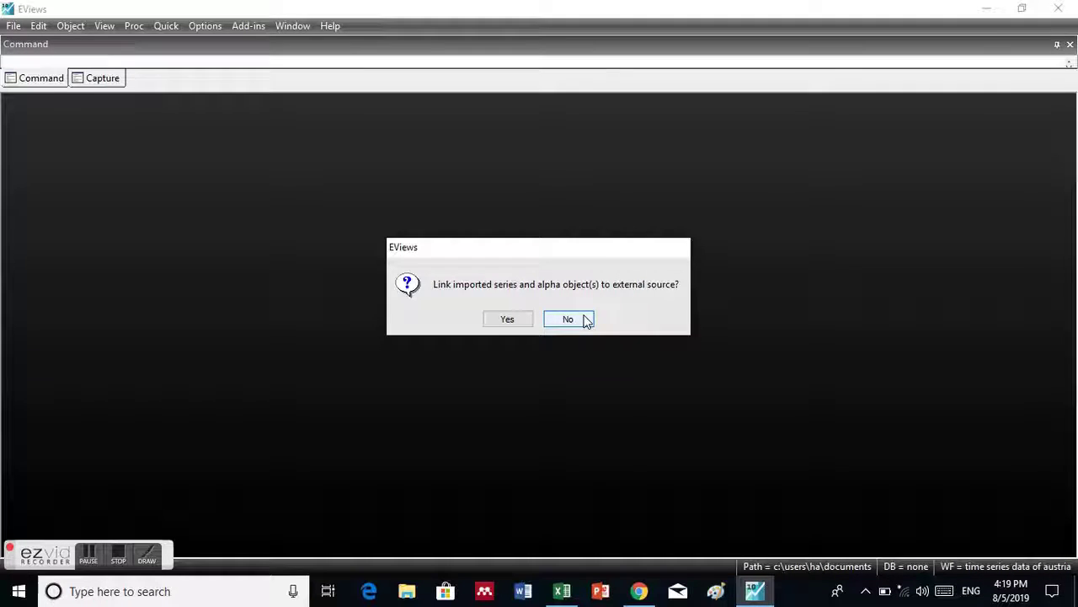
Decline linking the series to Excel and review the imported growth series values
left_click(588, 322)
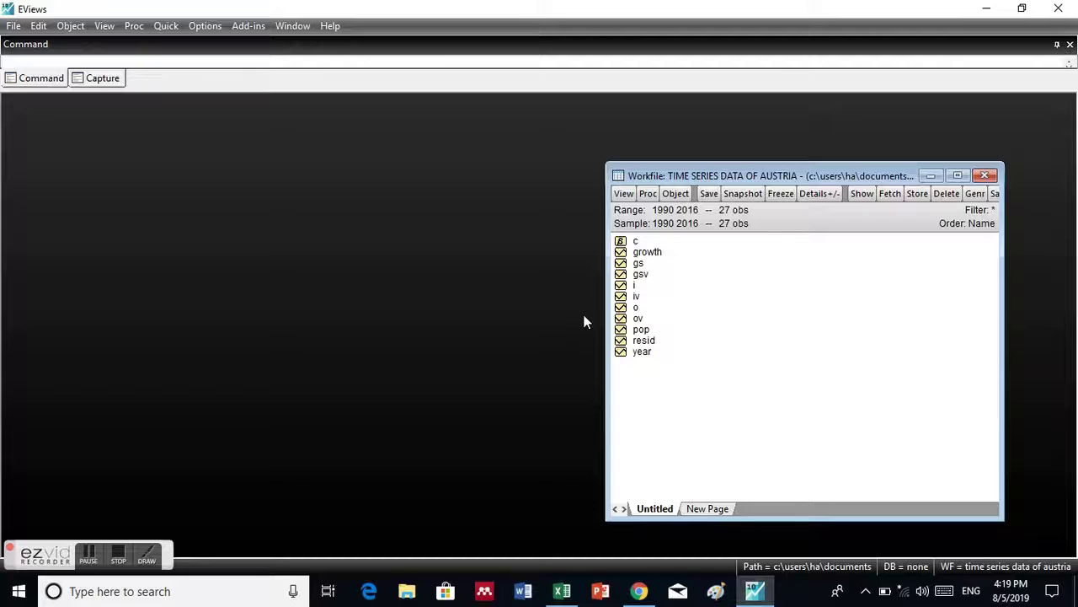
double_click(651, 255)
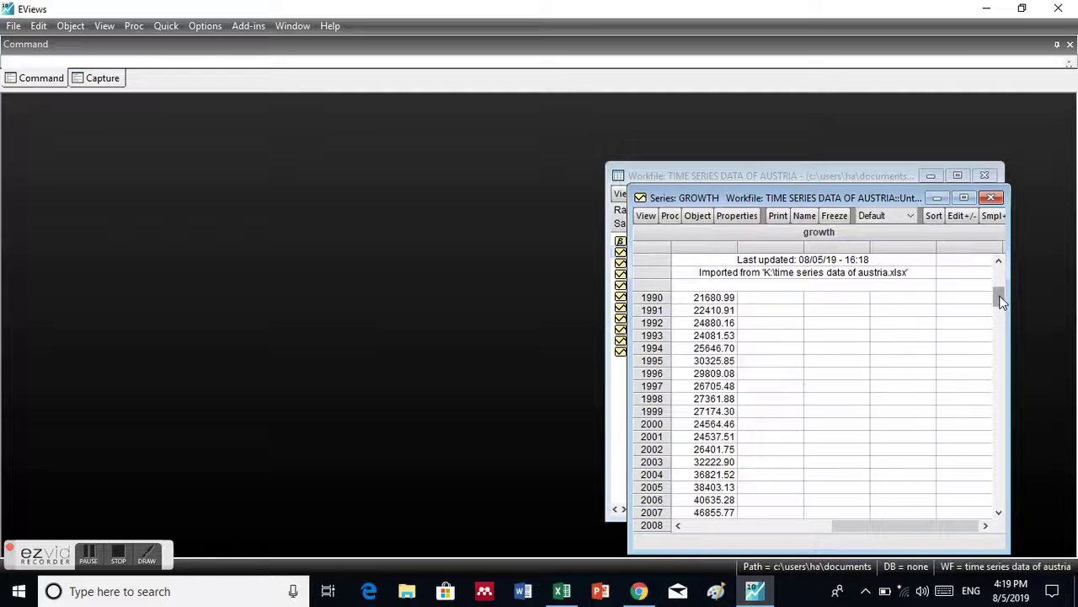
left_click_drag(997, 294, 992, 256)
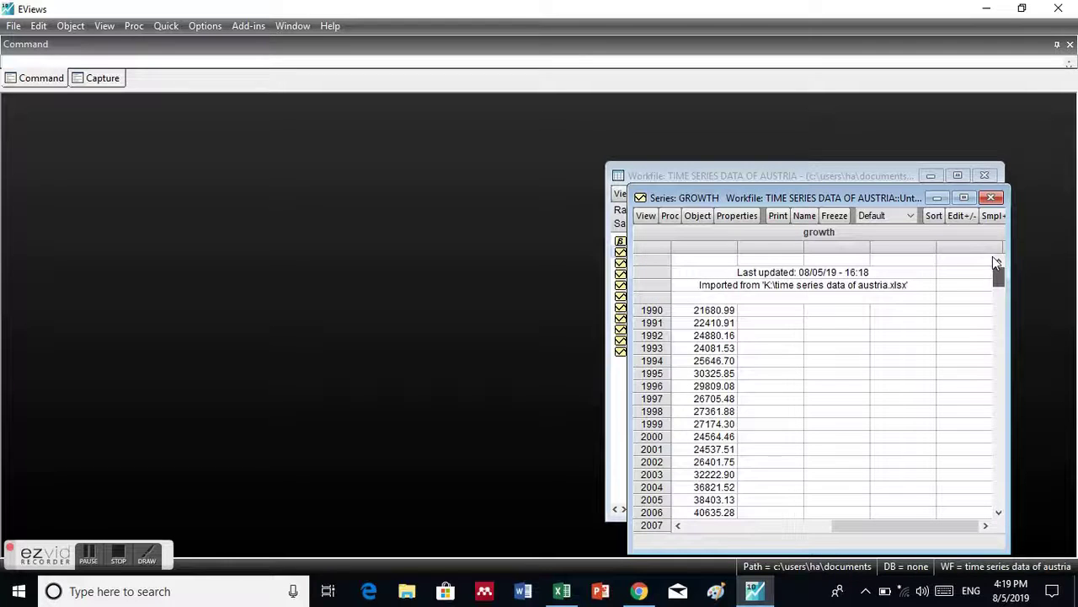
left_click(991, 197)
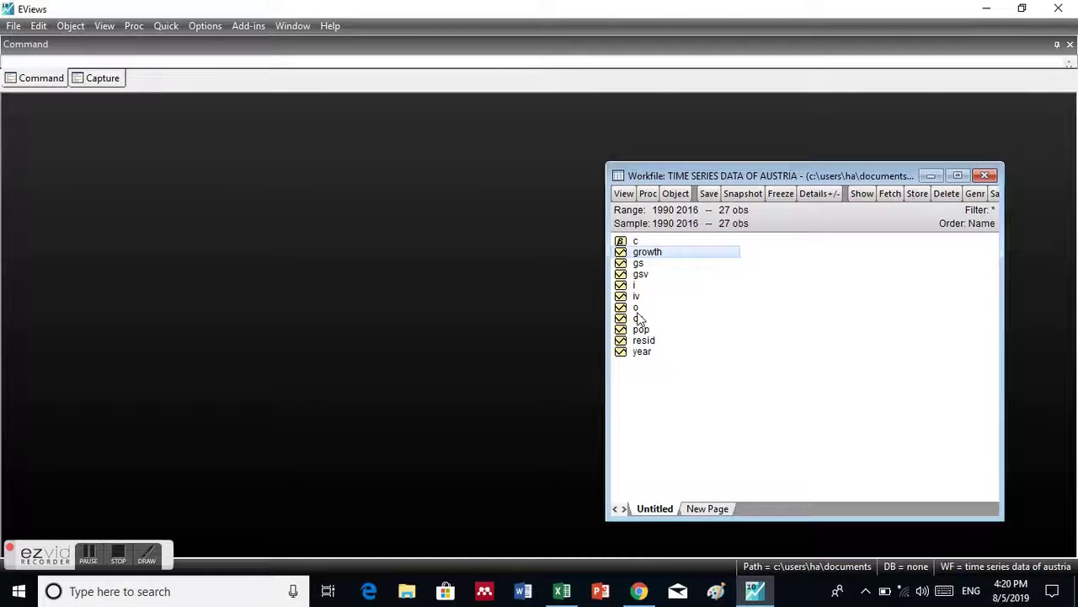
Review the gs series values for 1990–2016 and close its window
double_click(637, 264)
left_click_drag(1026, 317, 1021, 534)
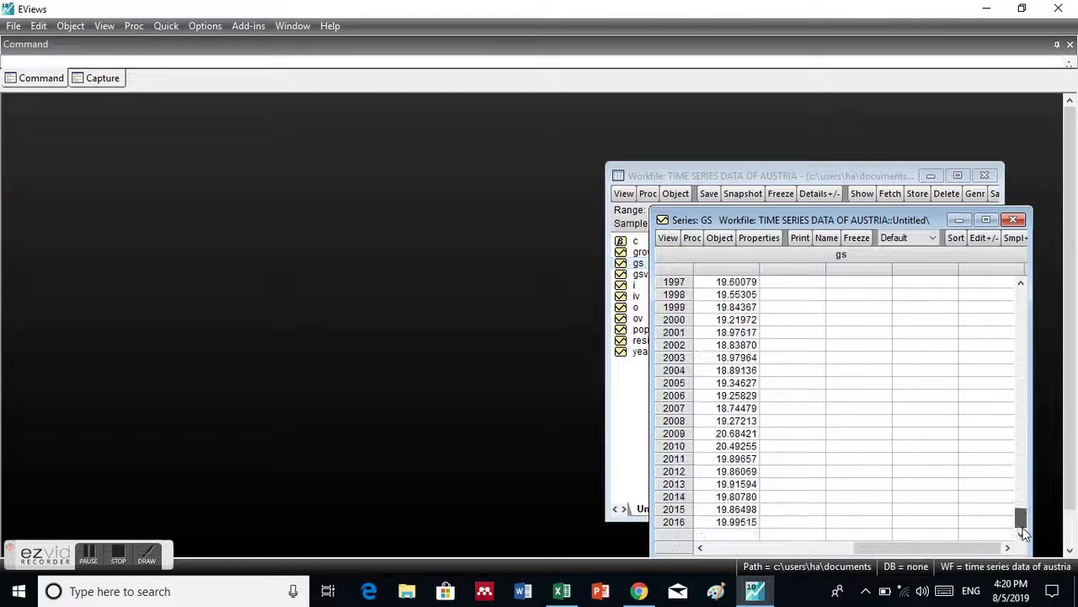
left_click(1015, 220)
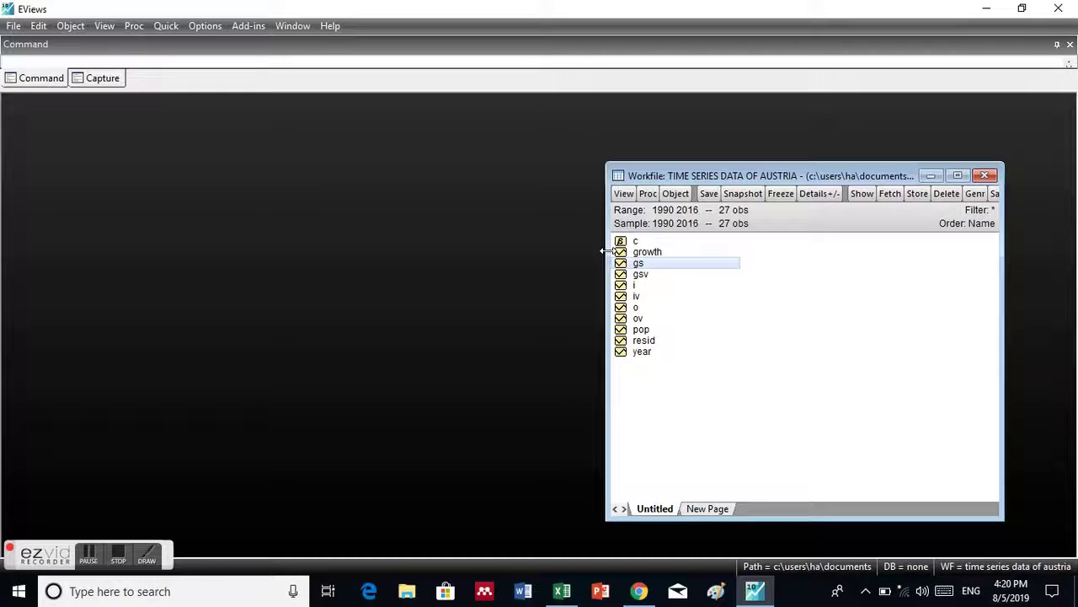